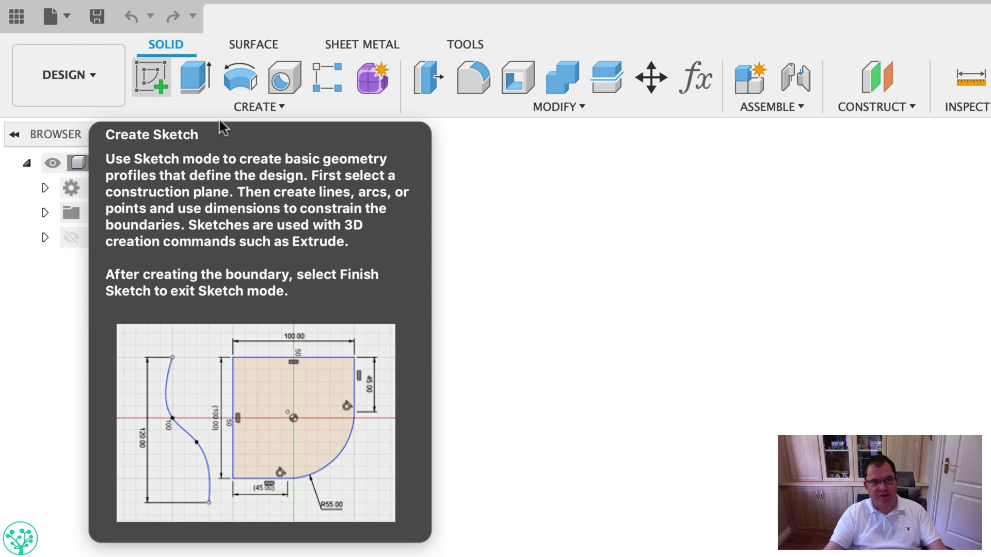
Start a new sketch and orbit the view to see the three origin planes
left_click(147, 82)
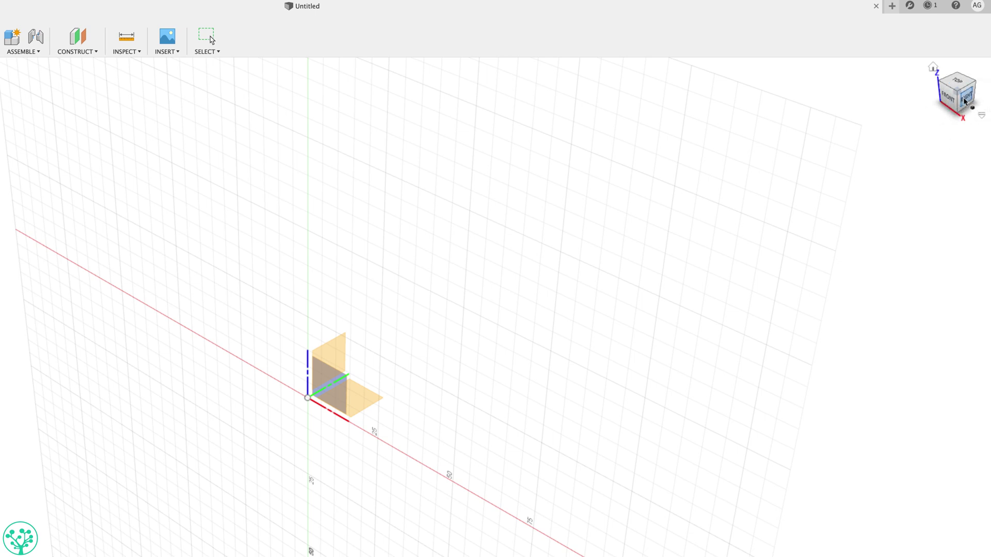
left_click_drag(961, 98, 865, 91)
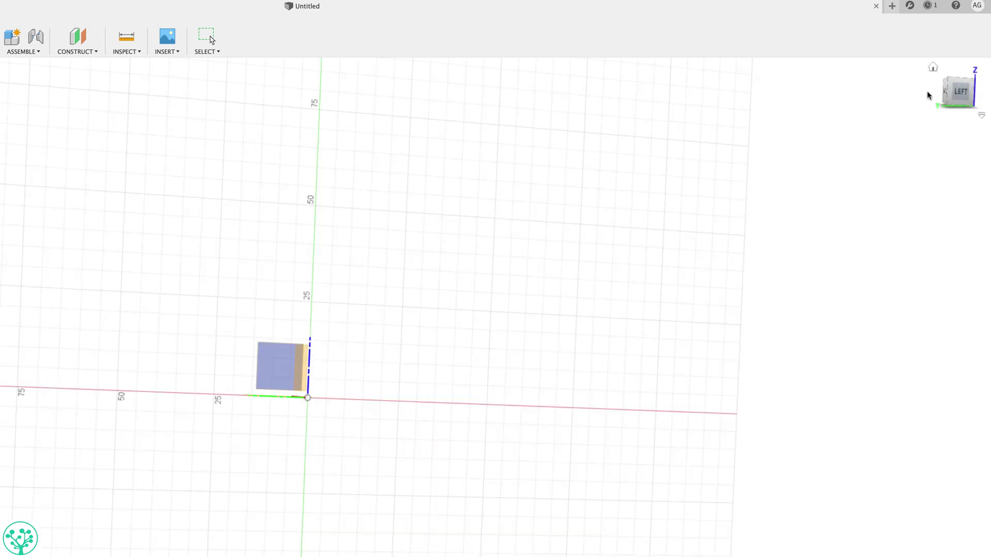
left_click(933, 69)
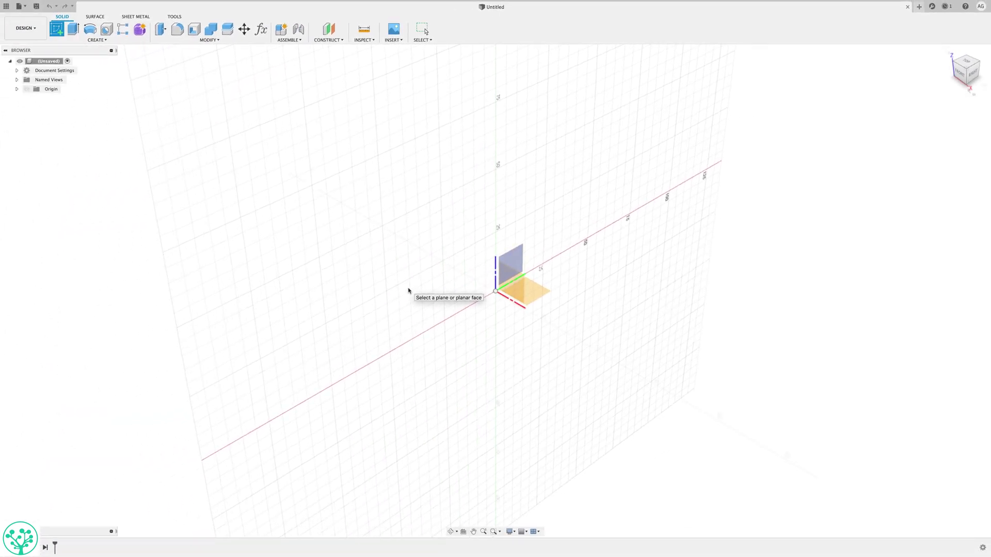
middle_click_drag(408, 290, 929, 111, "shift")
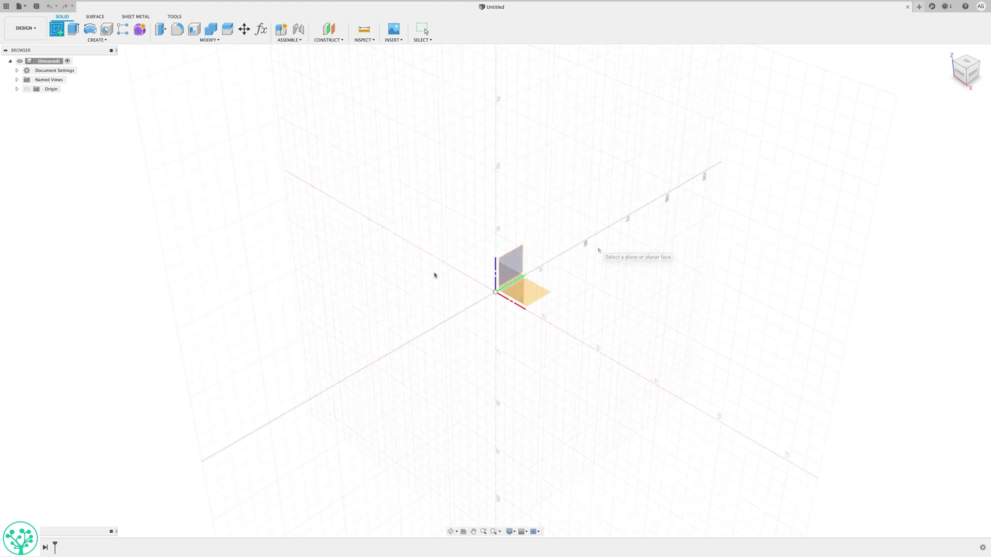
Place the sketch on the horizontal XY plane, then start and cancel a trial rectangle
left_click(535, 289)
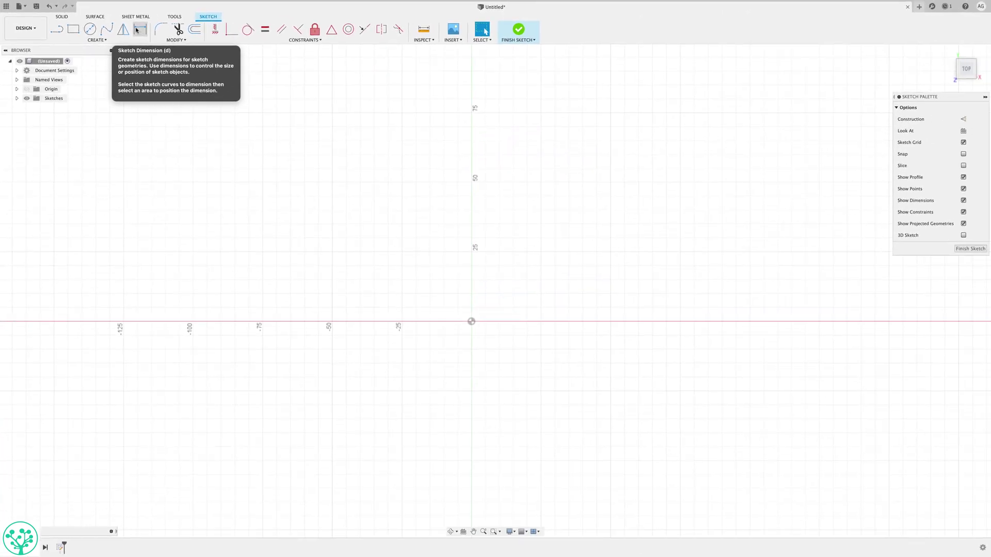
left_click(73, 33)
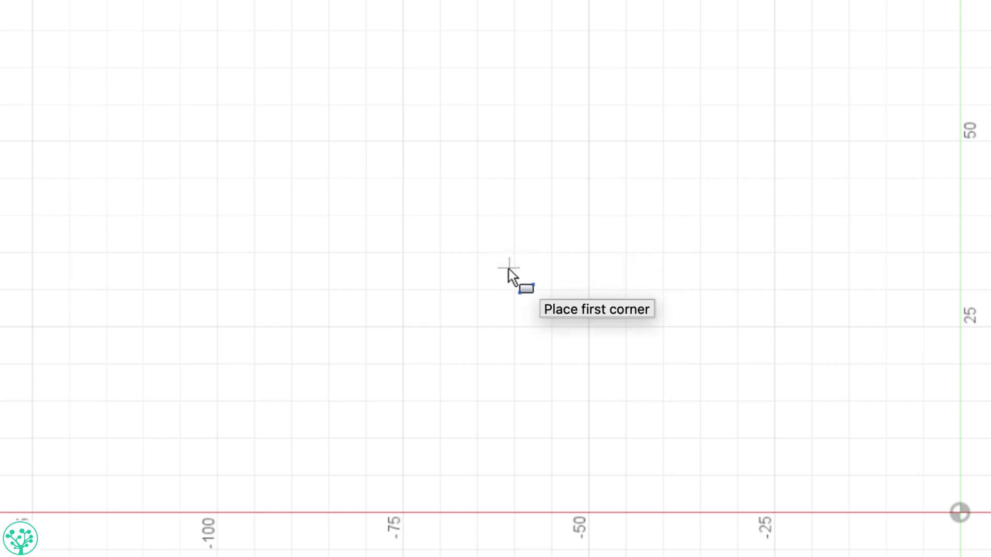
left_click(509, 268)
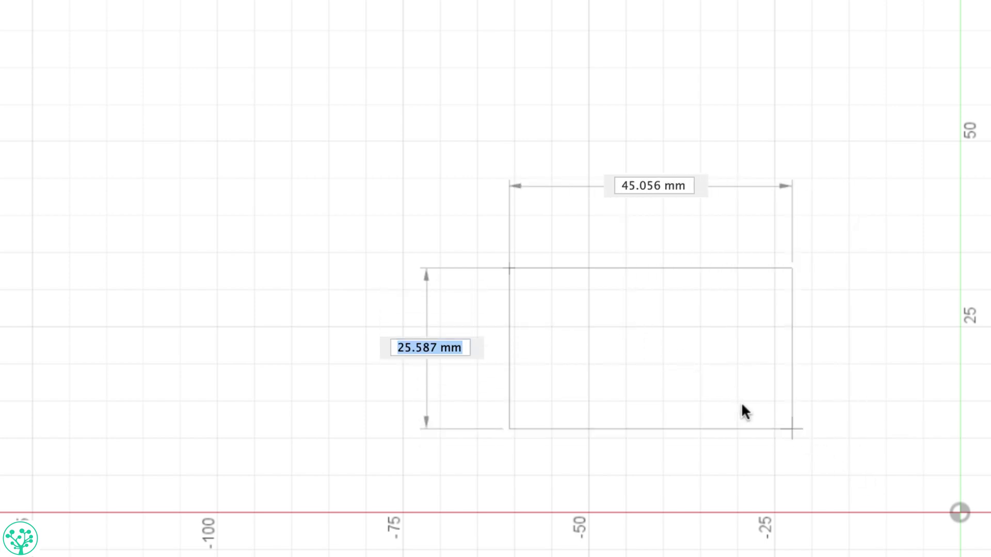
key("Tab")
key("Tab")
key("Escape")
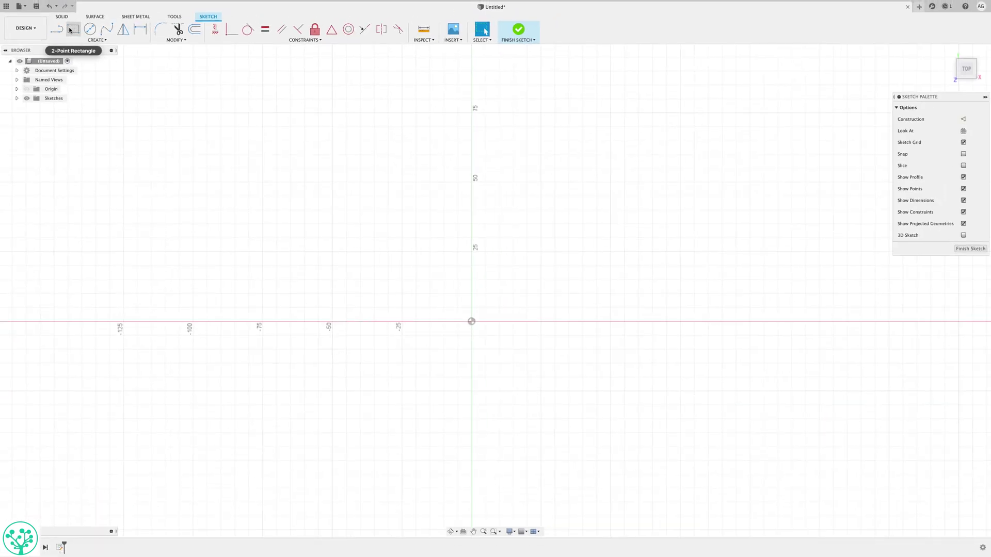
left_click(71, 29)
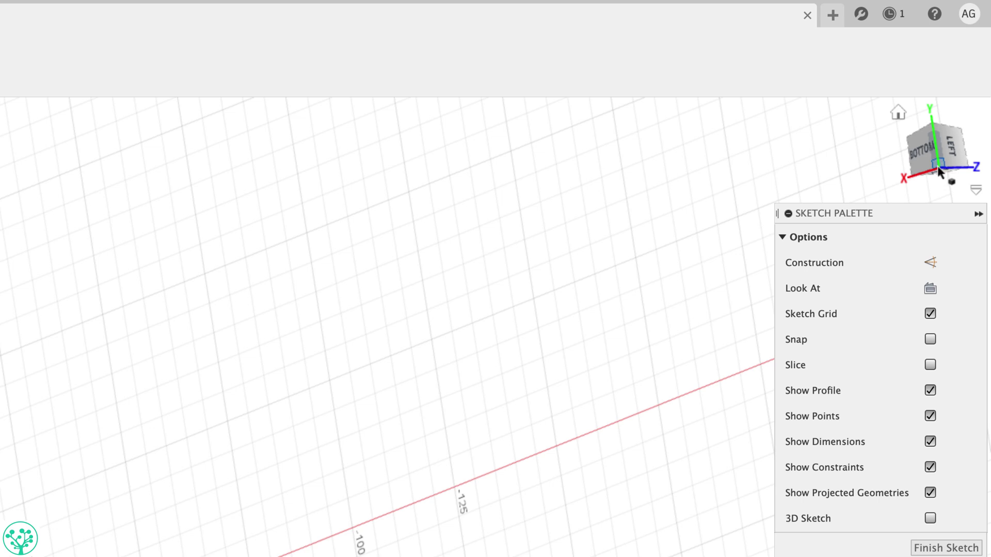
left_click(899, 112)
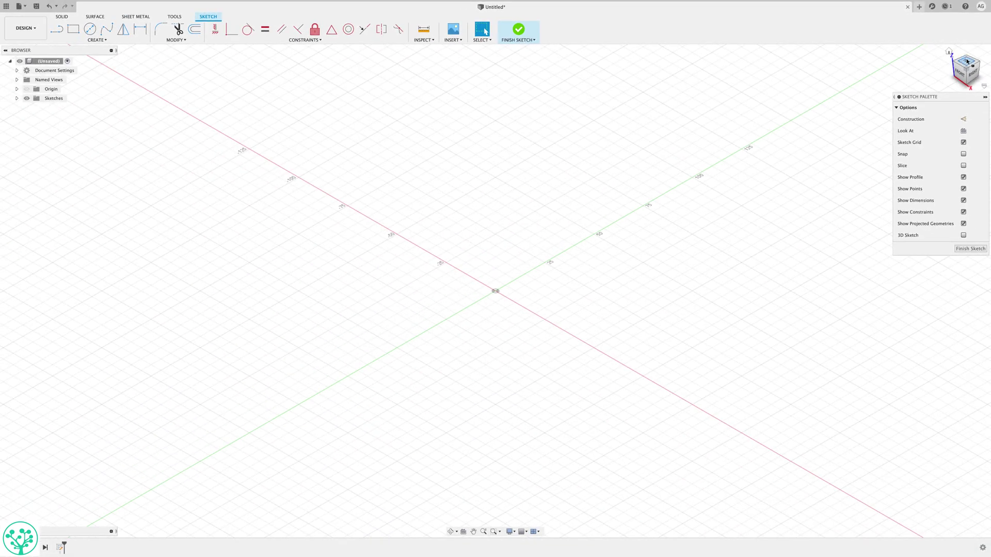
left_click(967, 61)
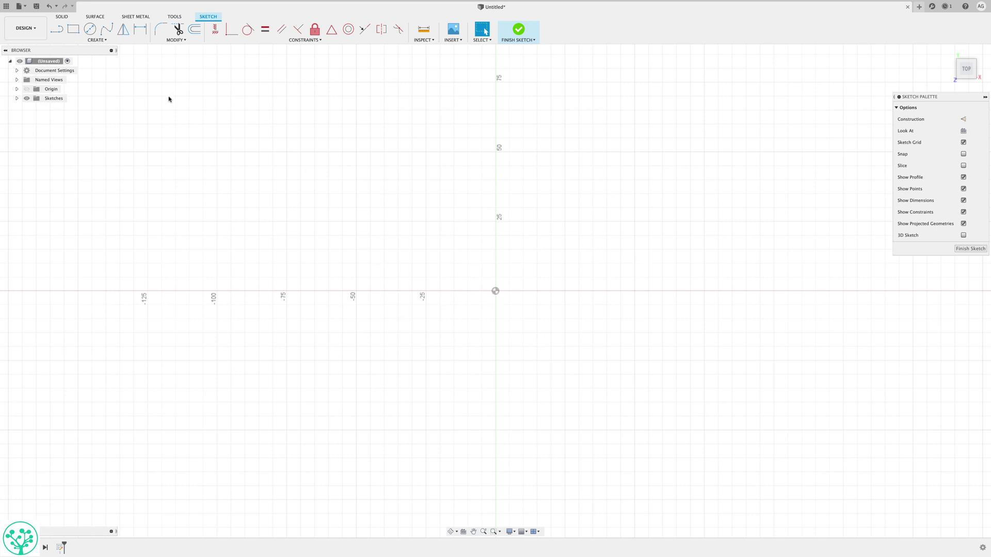
Draw a 2-point rectangle from the origin, 65 mm tall and 100 mm wide
left_click(73, 29)
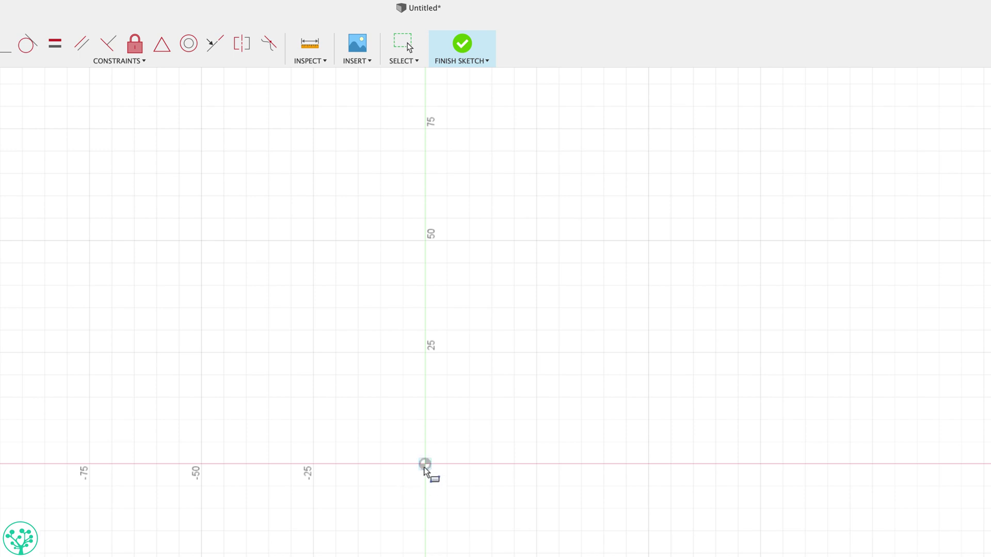
left_click(425, 465)
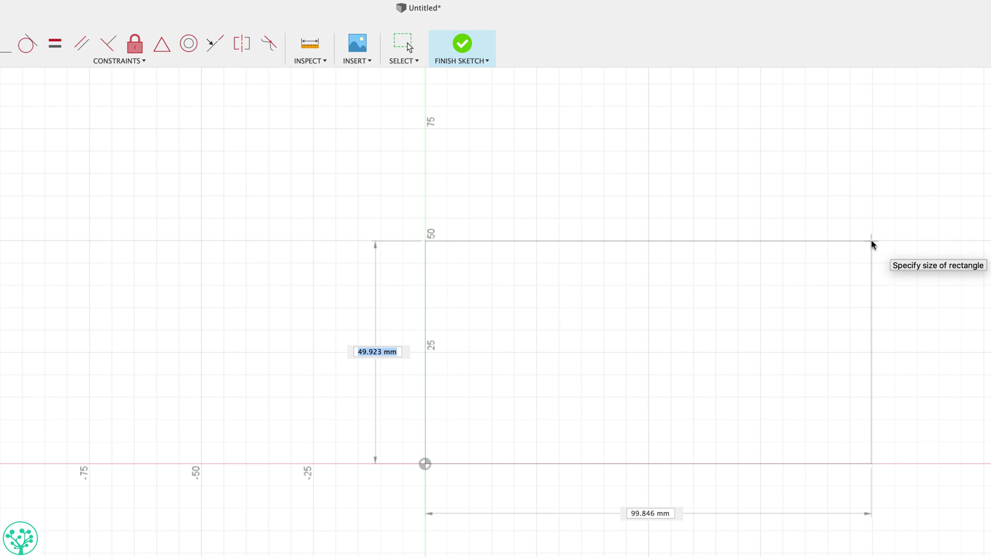
type("65")
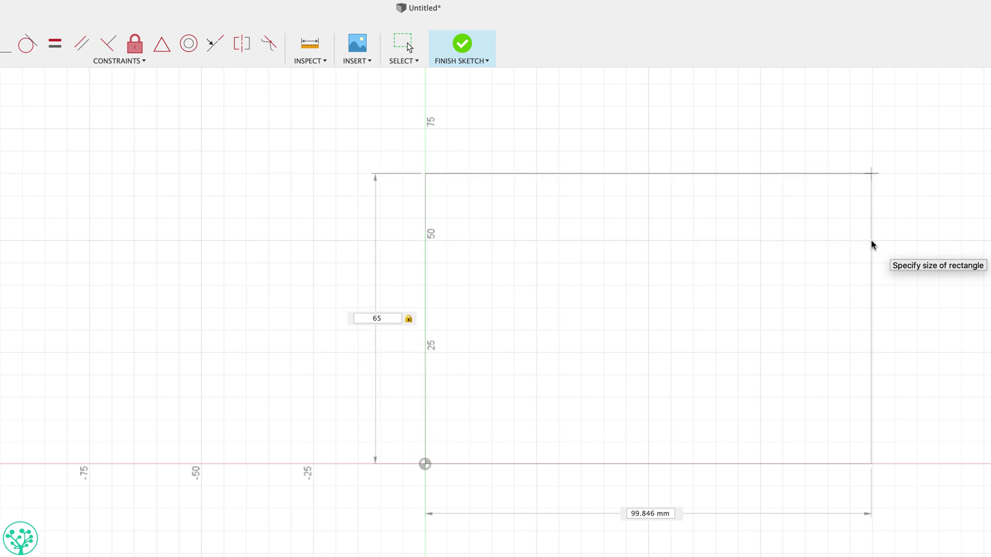
key("Tab")
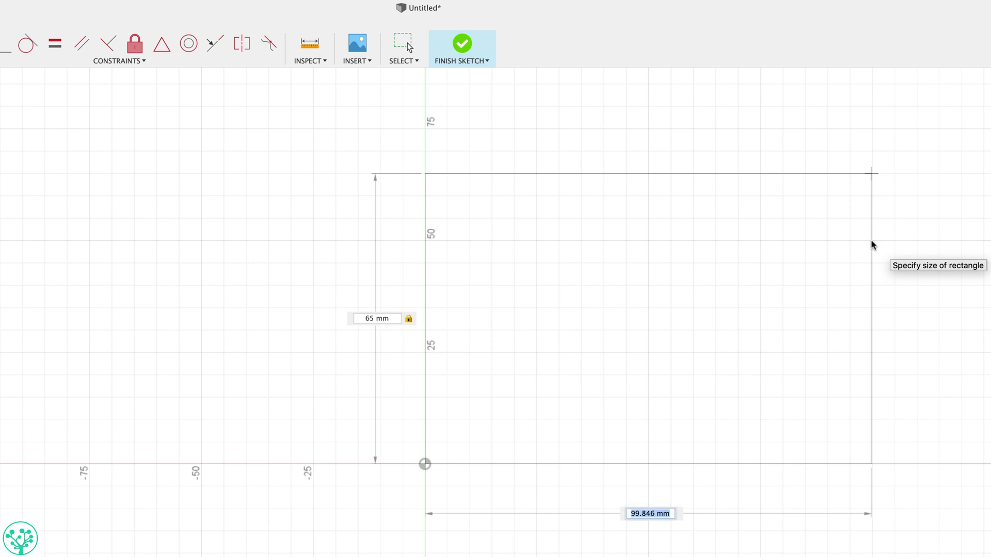
type("100")
key("Return")
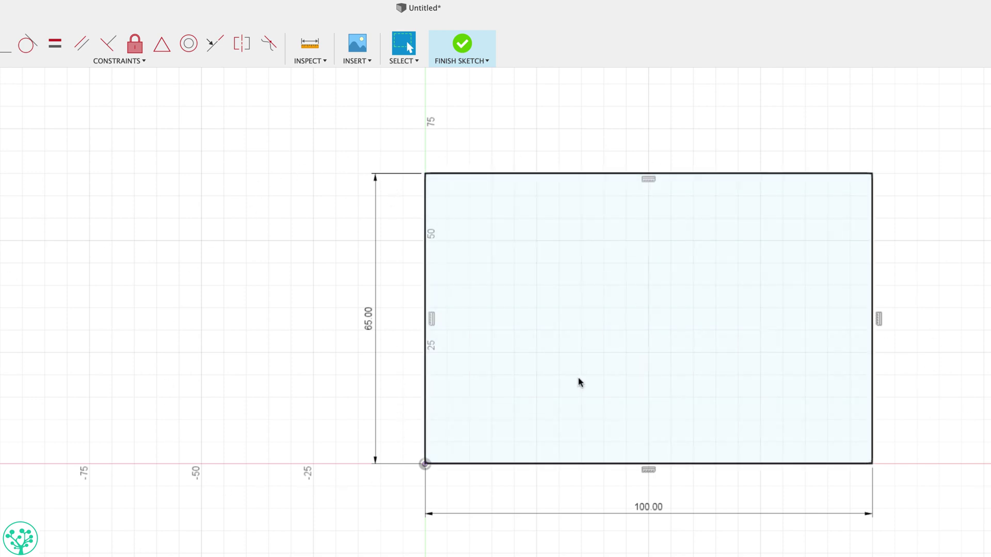
Draw an undimensioned rectangle about 76 × 51 mm from the origin
left_click(425, 465)
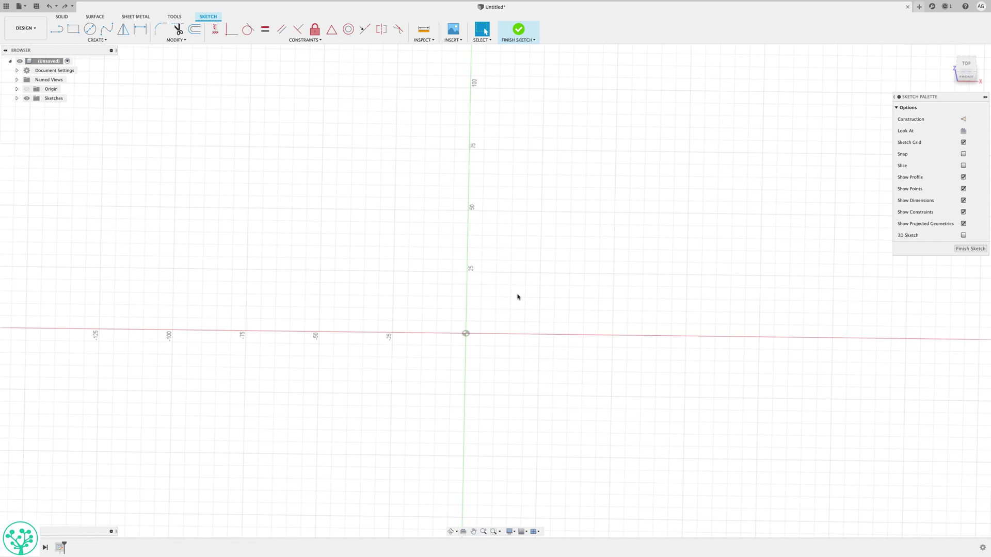
left_click(74, 29)
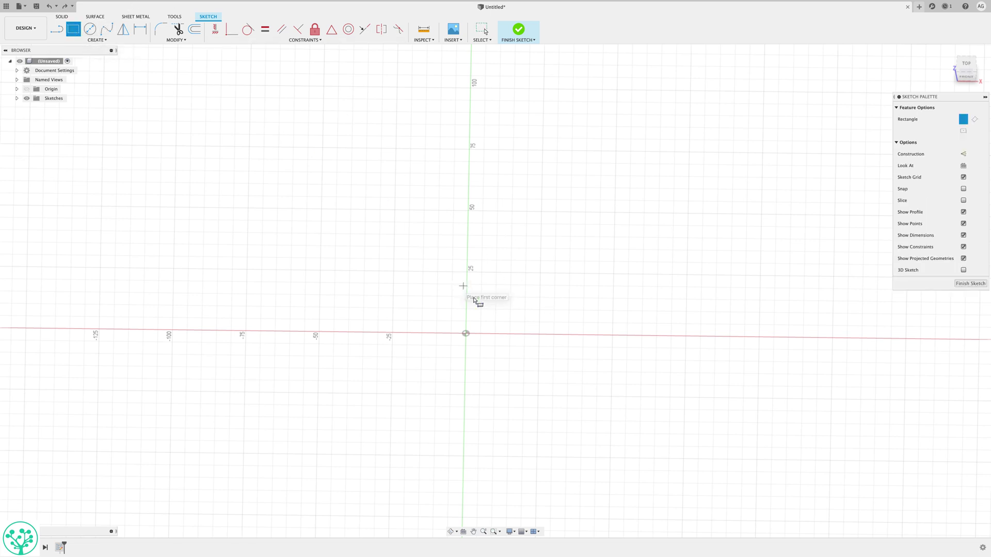
left_click(466, 334)
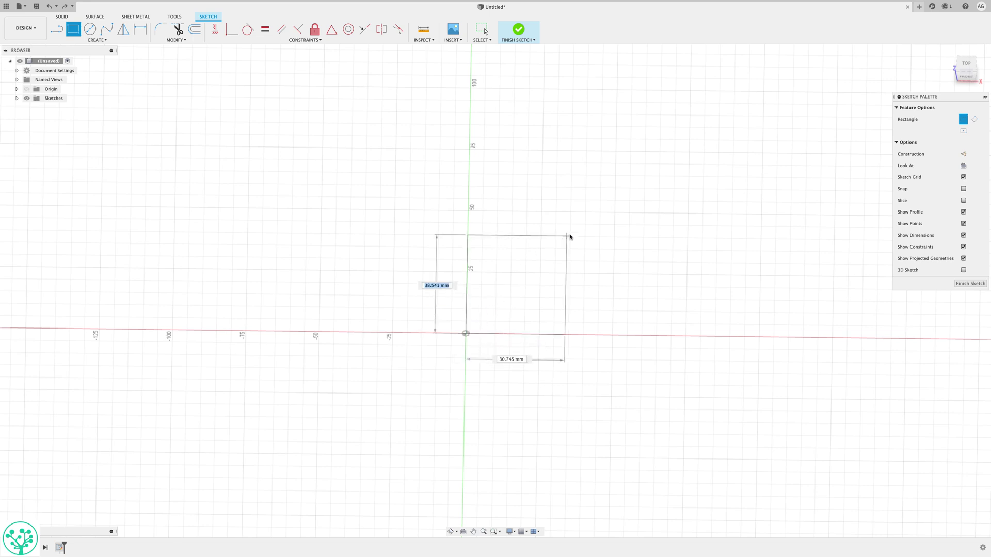
left_click(690, 212)
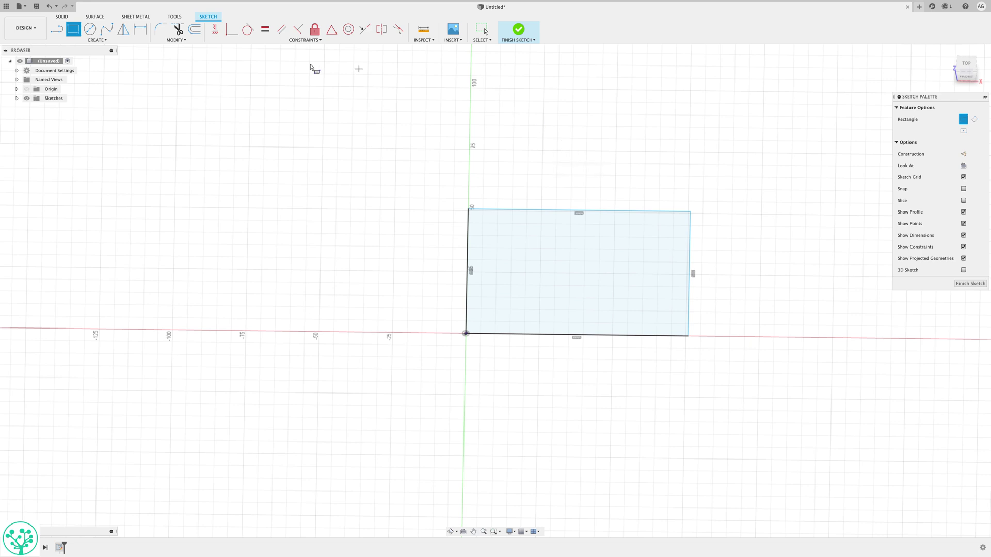
Reshape the rectangle by dragging its top edge and right side to new positions
key("Escape")
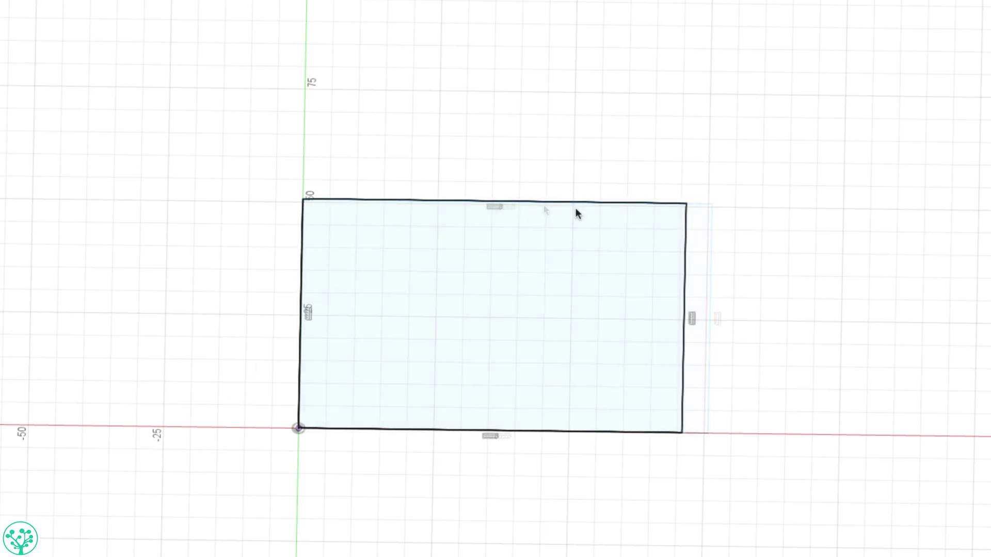
left_click(574, 204)
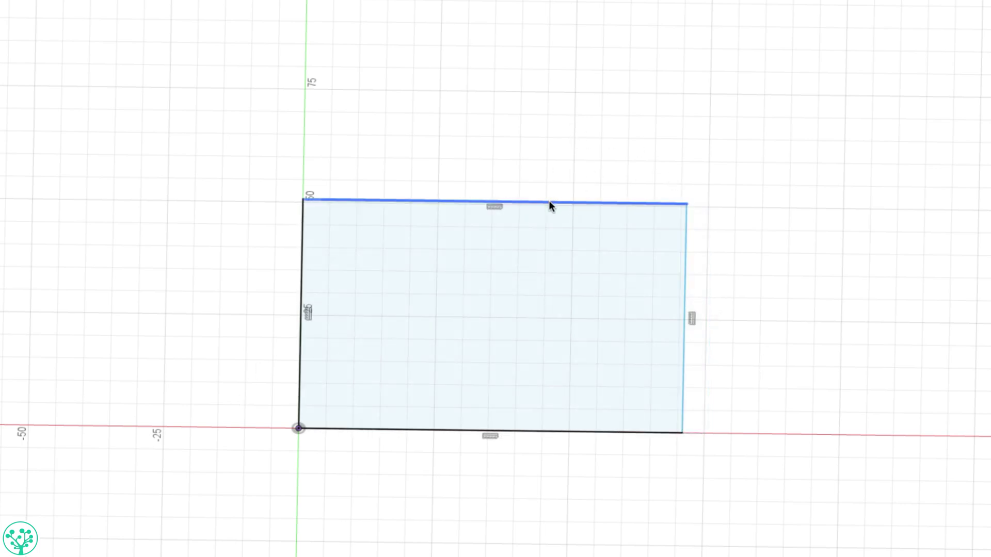
left_click_drag(549, 205, 550, 61)
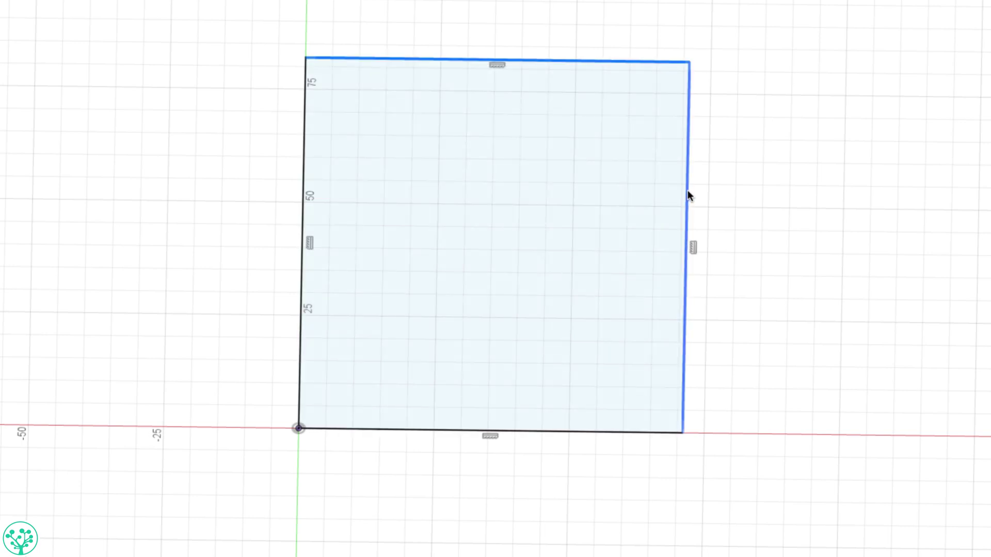
left_click_drag(687, 195, 857, 213)
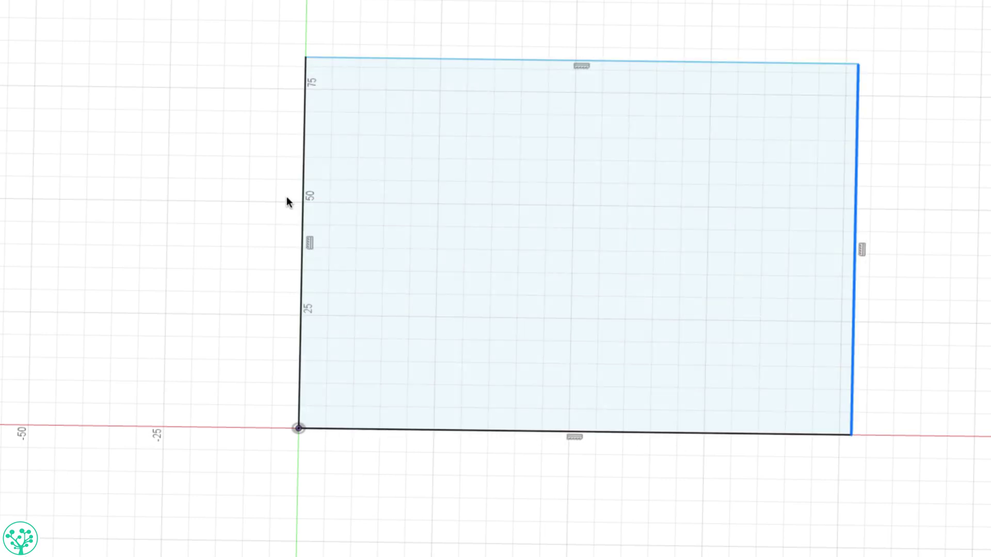
left_click(298, 430)
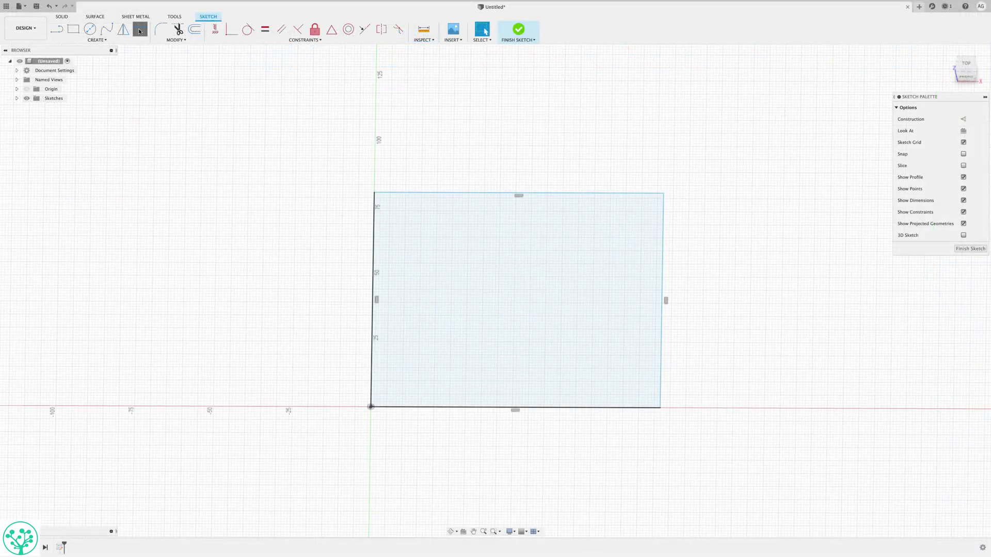
Dimension the rectangle's top edge and right edge at 100 mm each
left_click(540, 193)
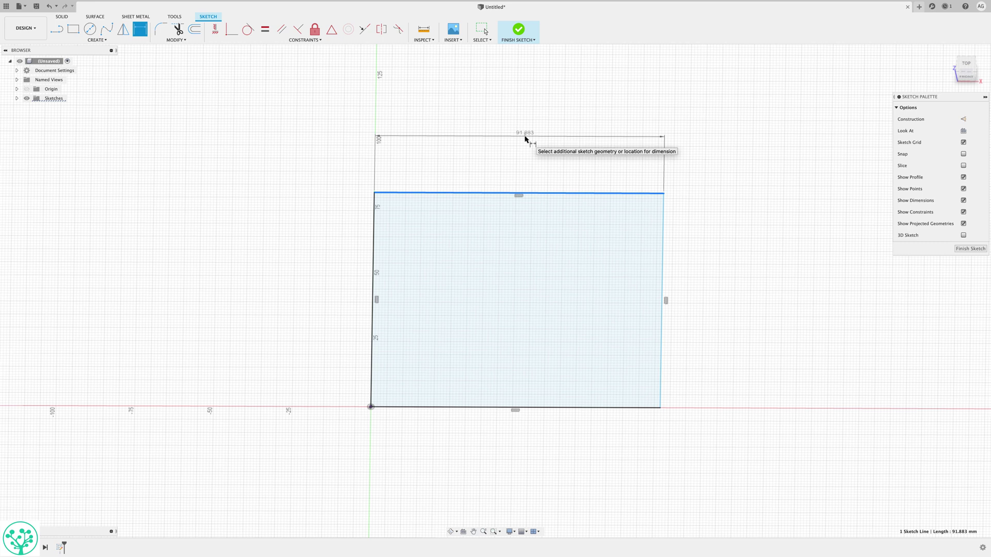
left_click(530, 132)
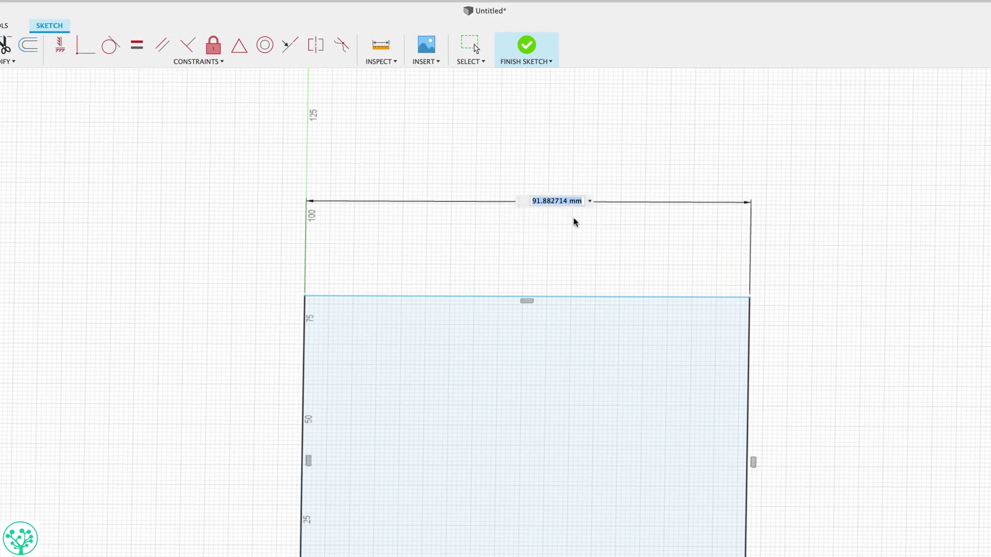
key("Return")
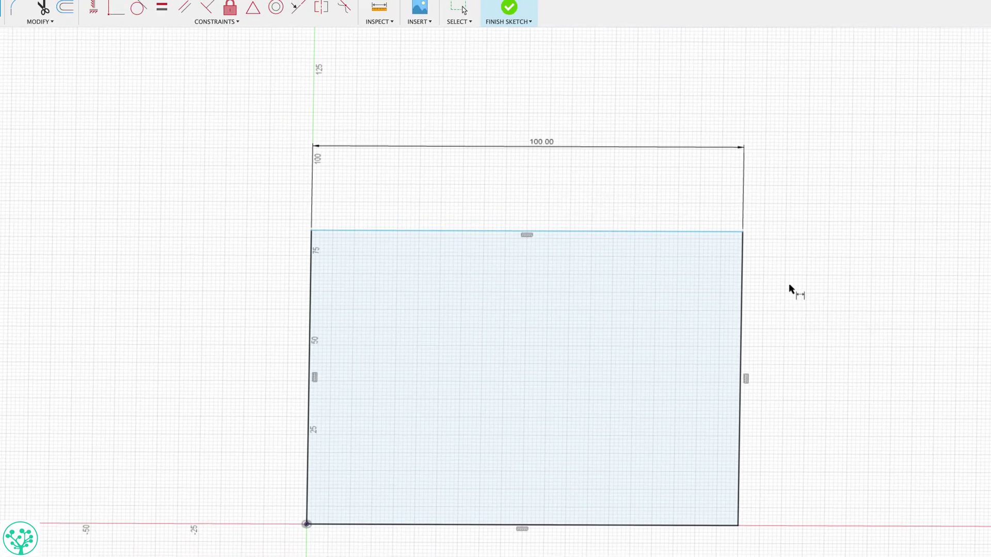
left_click(743, 323)
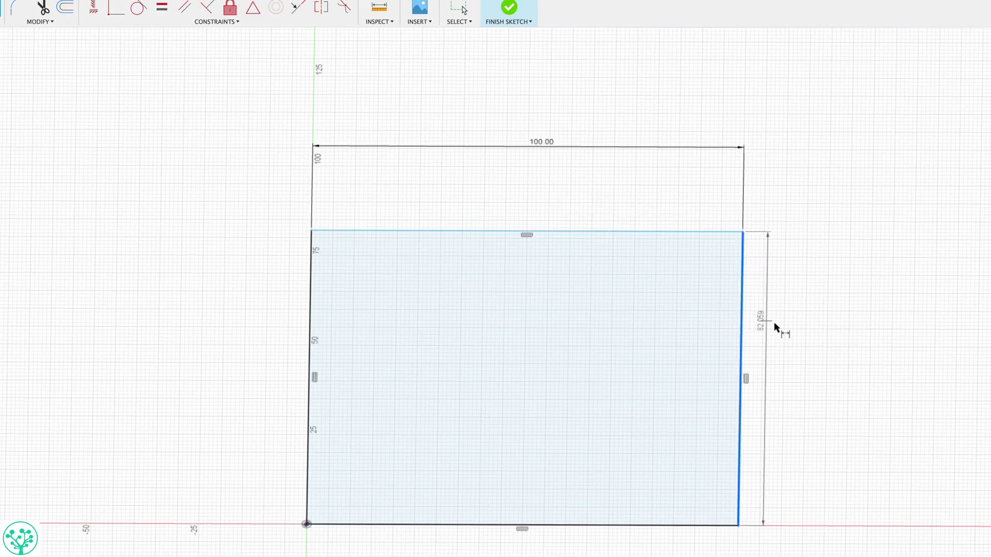
left_click(876, 370)
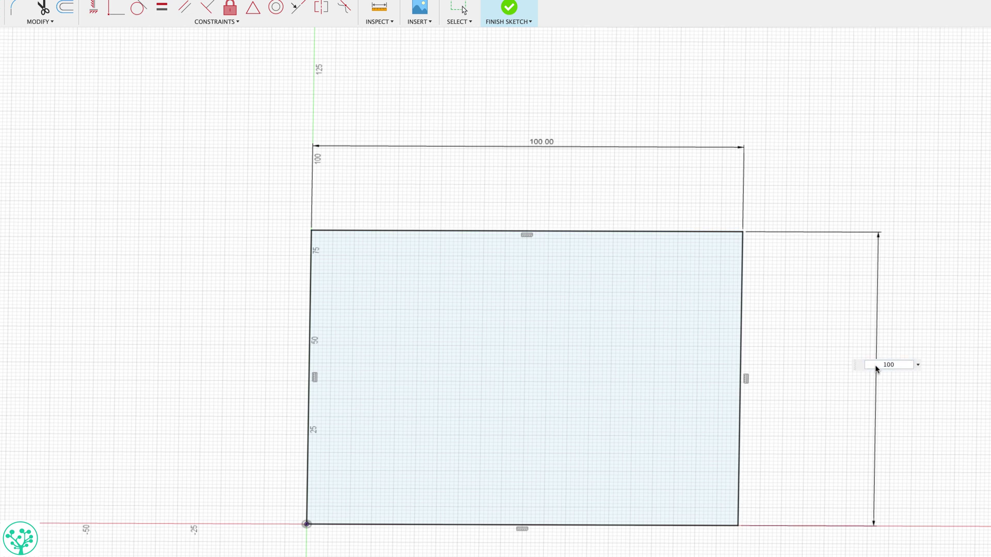
key("Return")
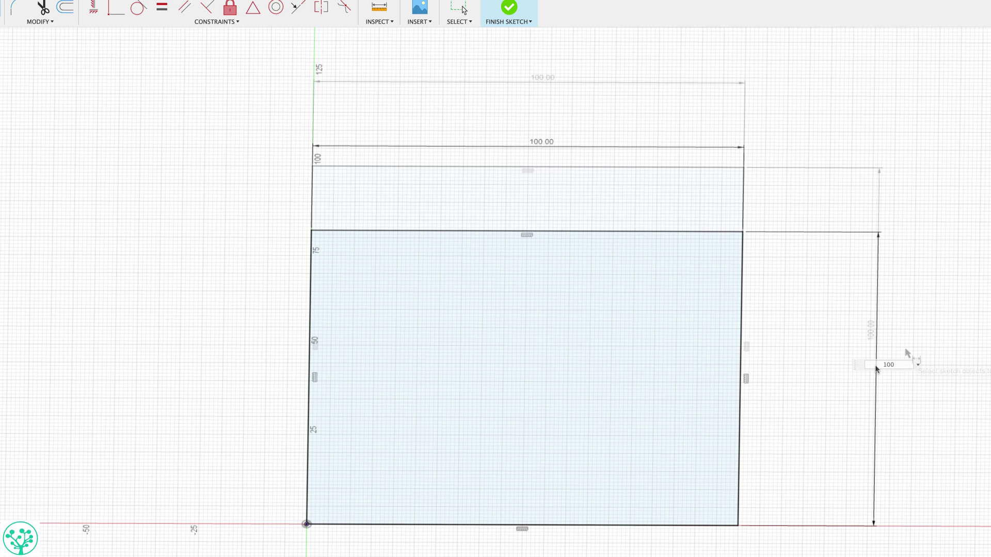
key("Escape")
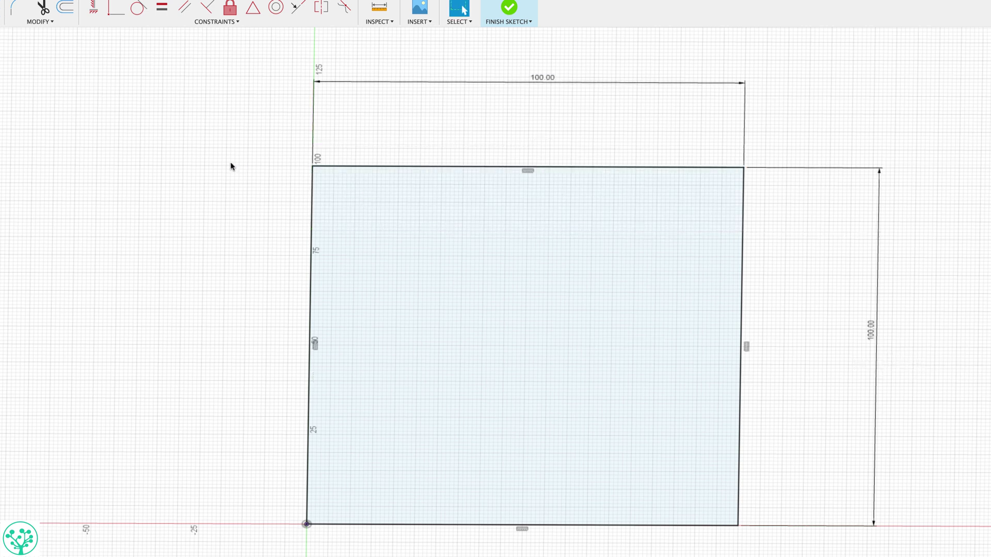
left_click(625, 168)
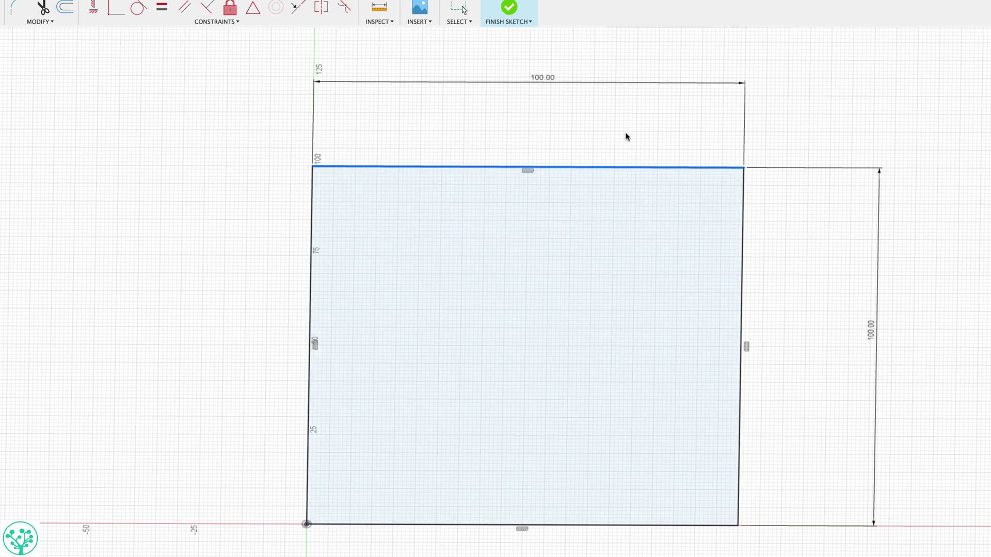
left_click(311, 243)
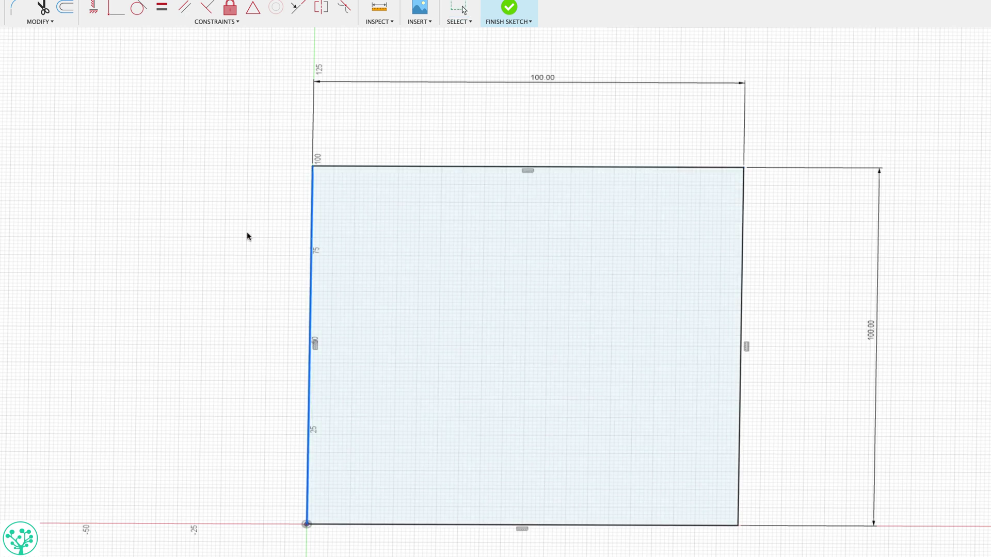
left_click(742, 277)
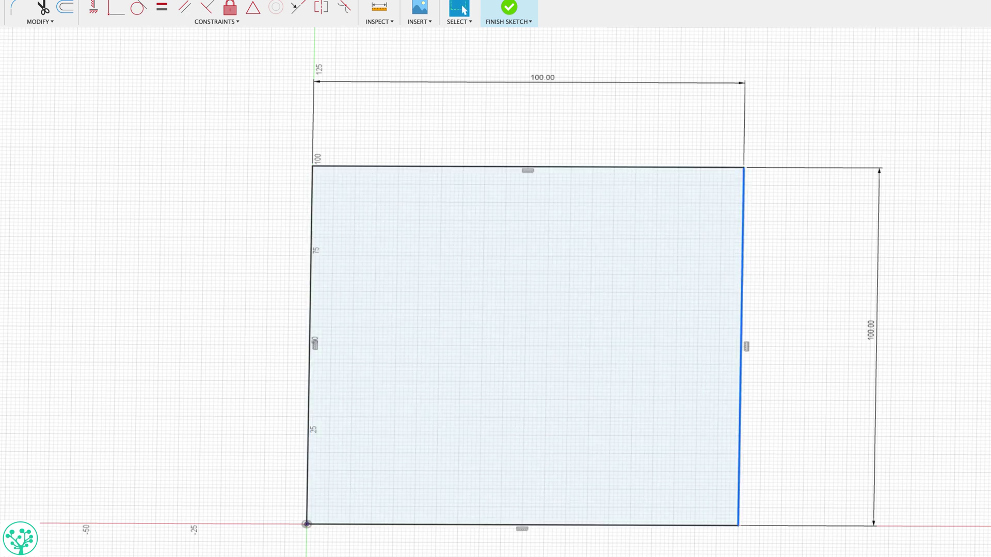
left_click(597, 547)
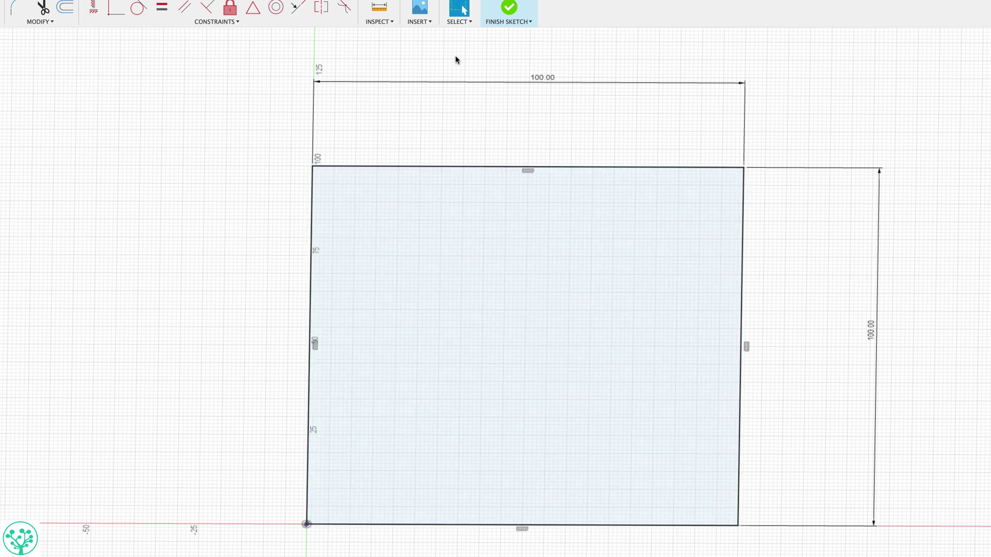
scroll(367, 513, "down", 2)
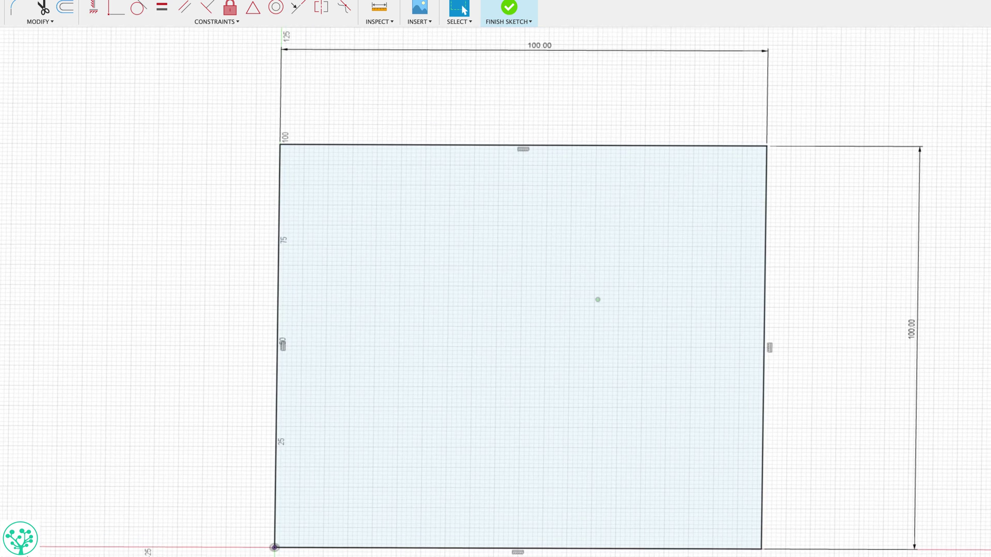
scroll(477, 376, "down", 3)
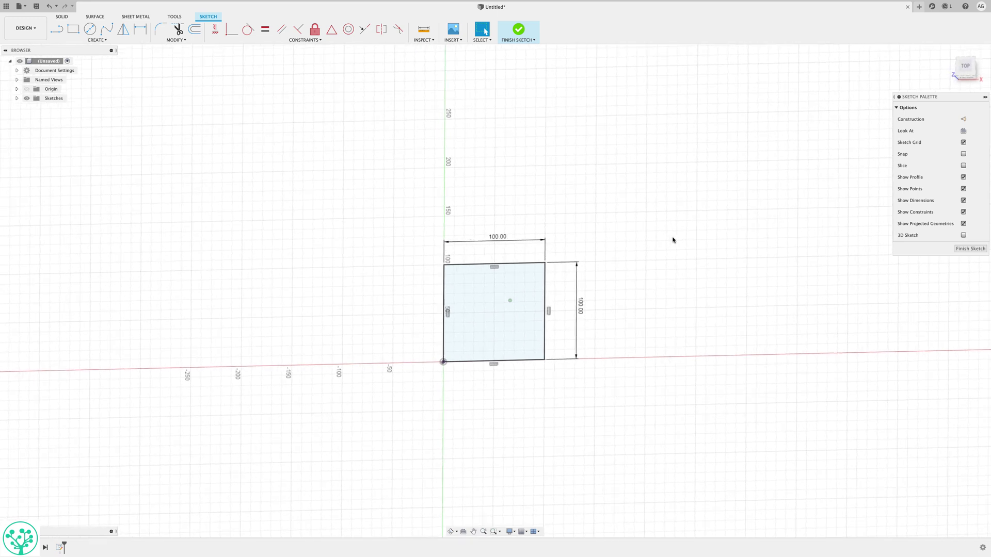
left_click(509, 311)
left_click(666, 256)
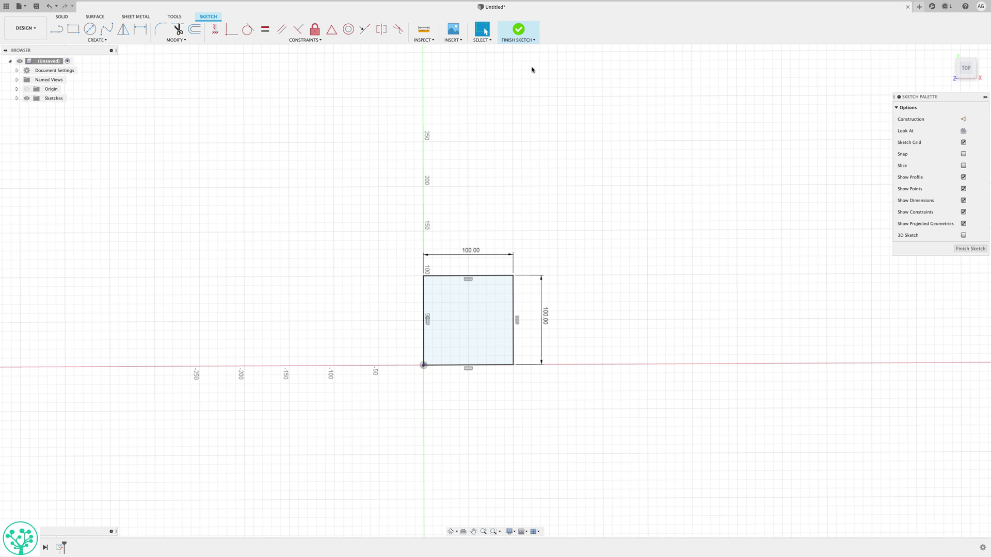
Finish the sketch and zoom the view to inspect the 100 × 100 mm square
left_click(519, 30)
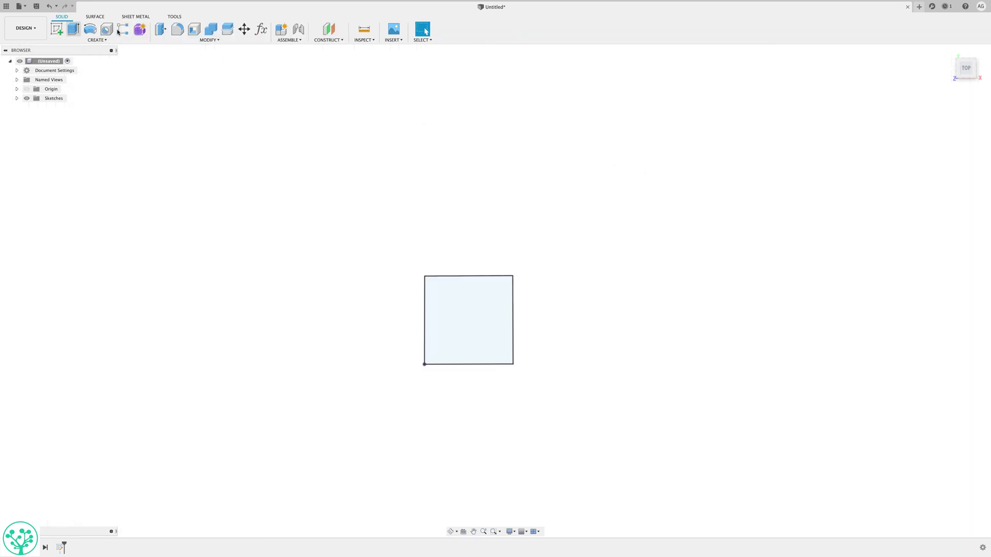
scroll(575, 285, "down", 5, "shift")
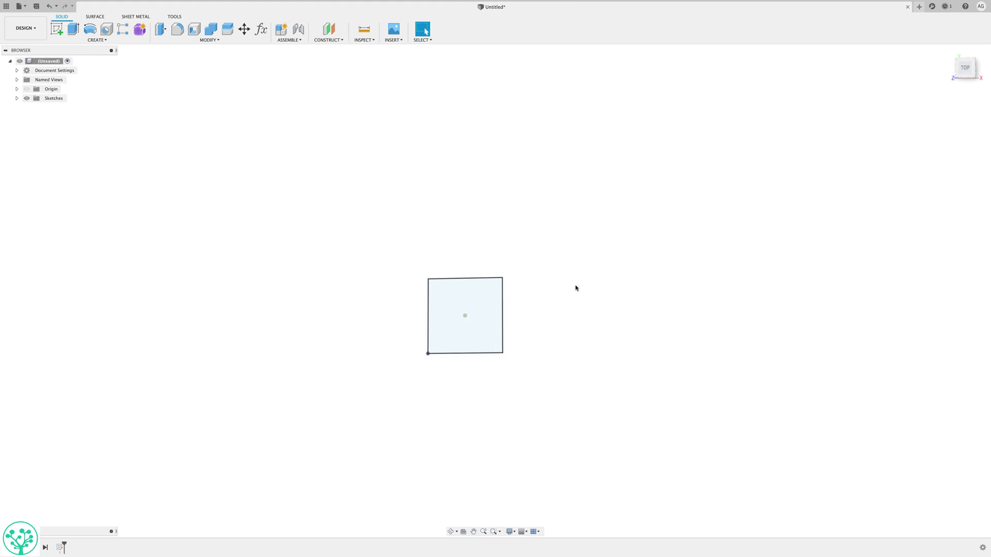
scroll(570, 291, "down", 5, "shift")
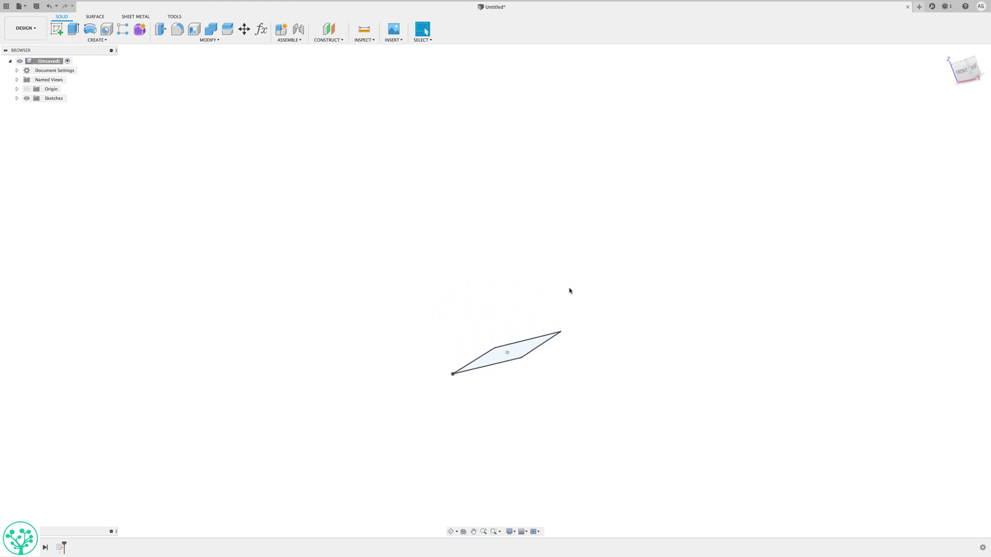
scroll(570, 290, "down", 2, "shift")
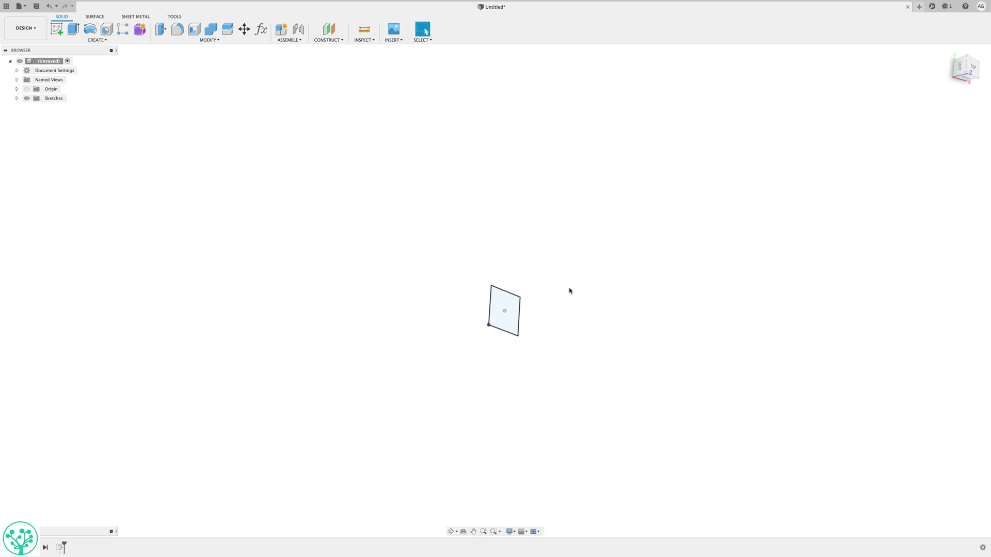
scroll(570, 290, "down", 5, "shift")
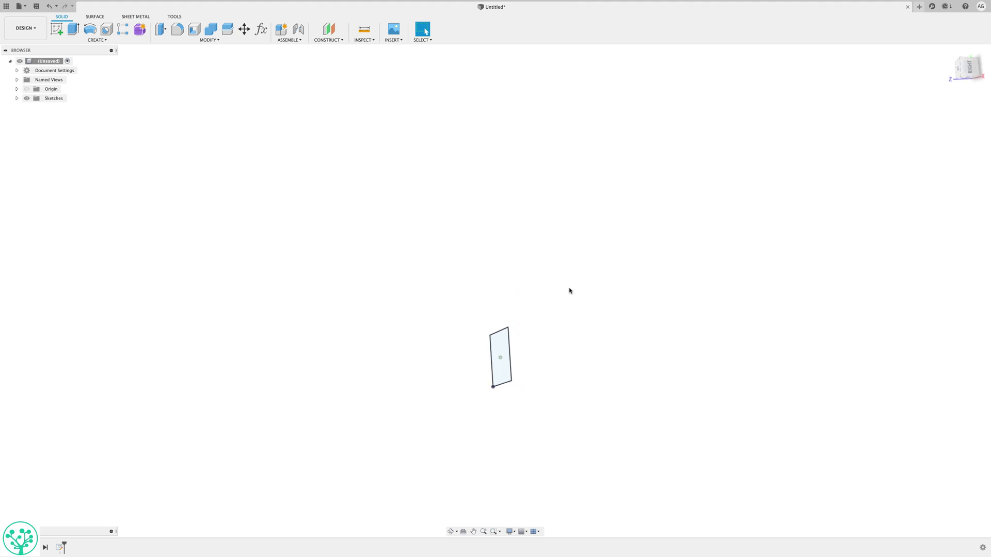
scroll(570, 290, "up", 5)
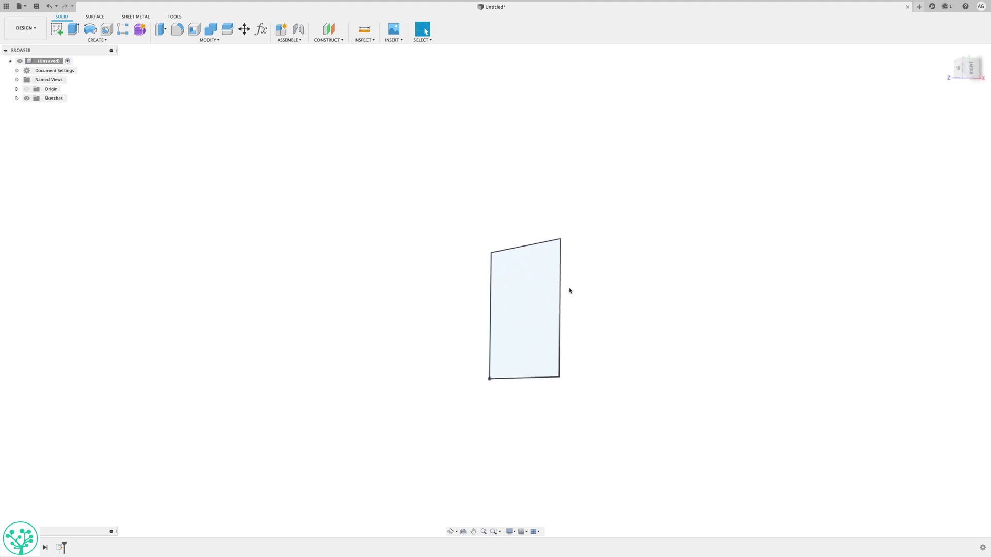